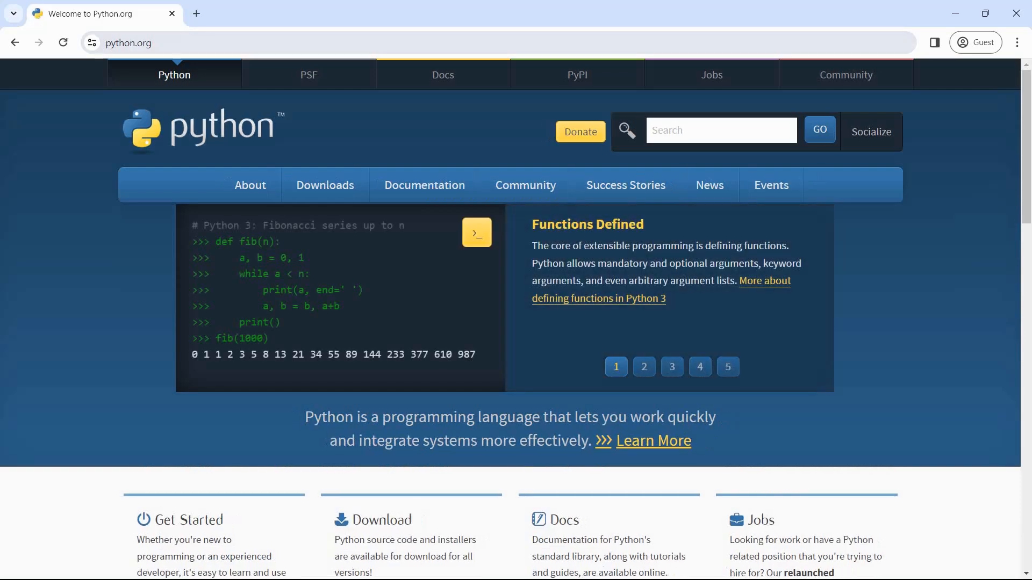
Download the Python 3.12.2 installer for Windows from python.org and install Python with the default settings
scroll(516, 320, down, 1)
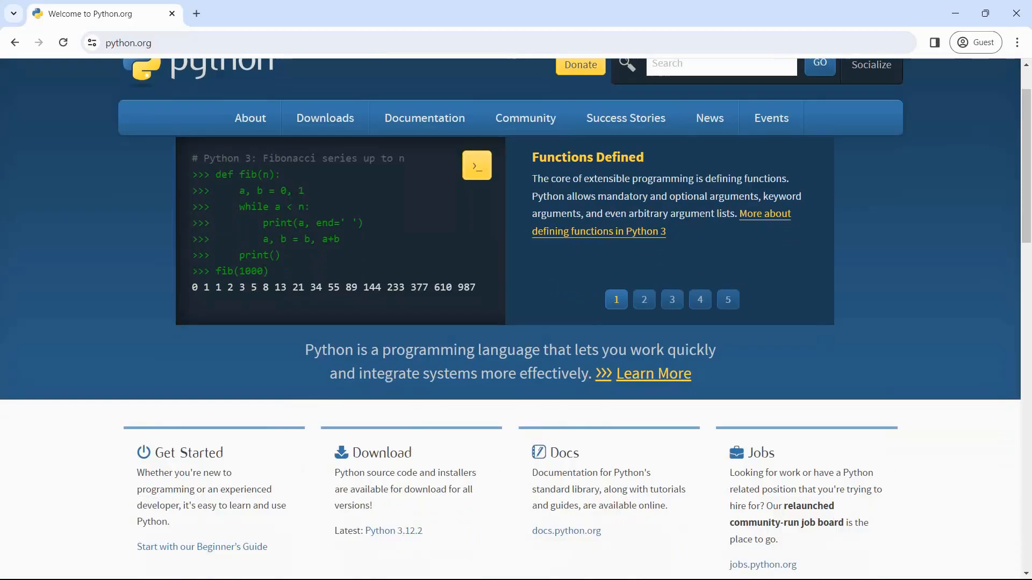
scroll(516, 319, up, 1)
mouse_move(325, 185)
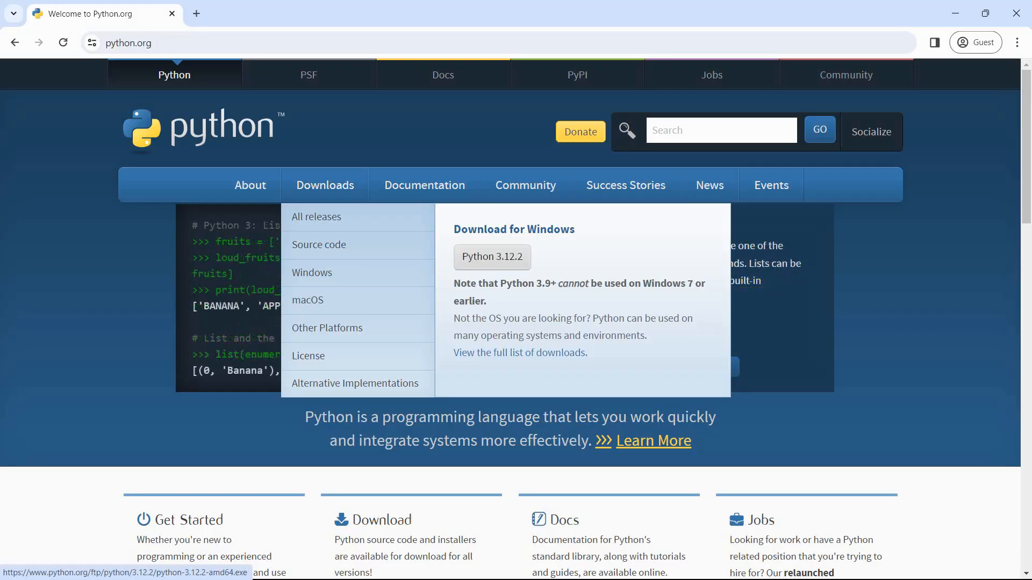
click(492, 257)
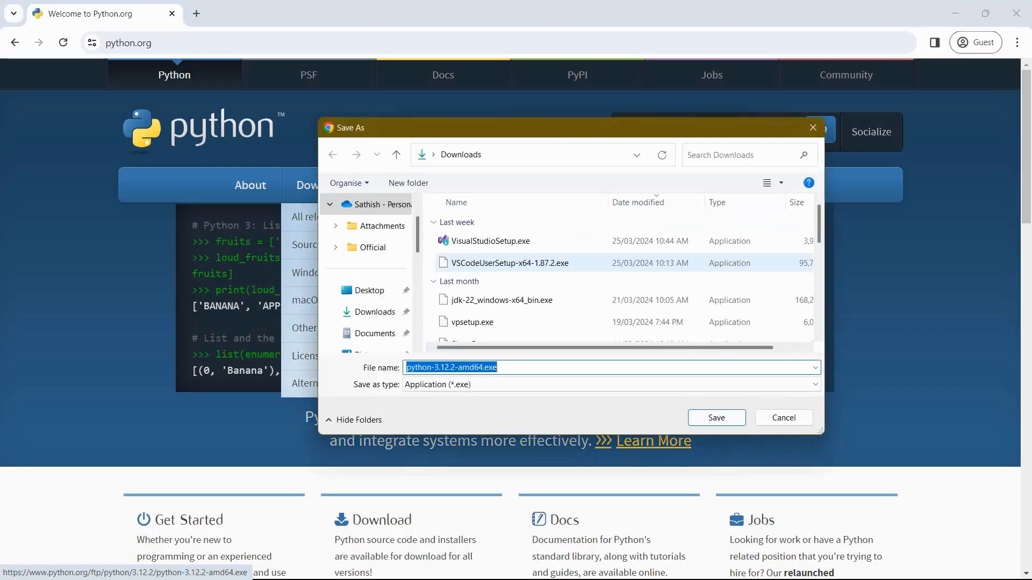
key(Return)
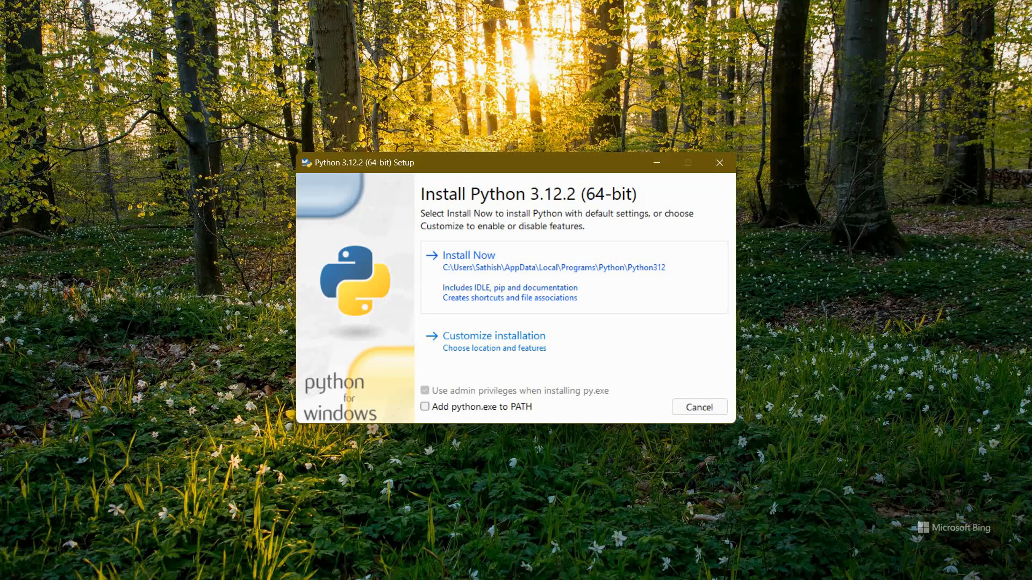
key(Return)
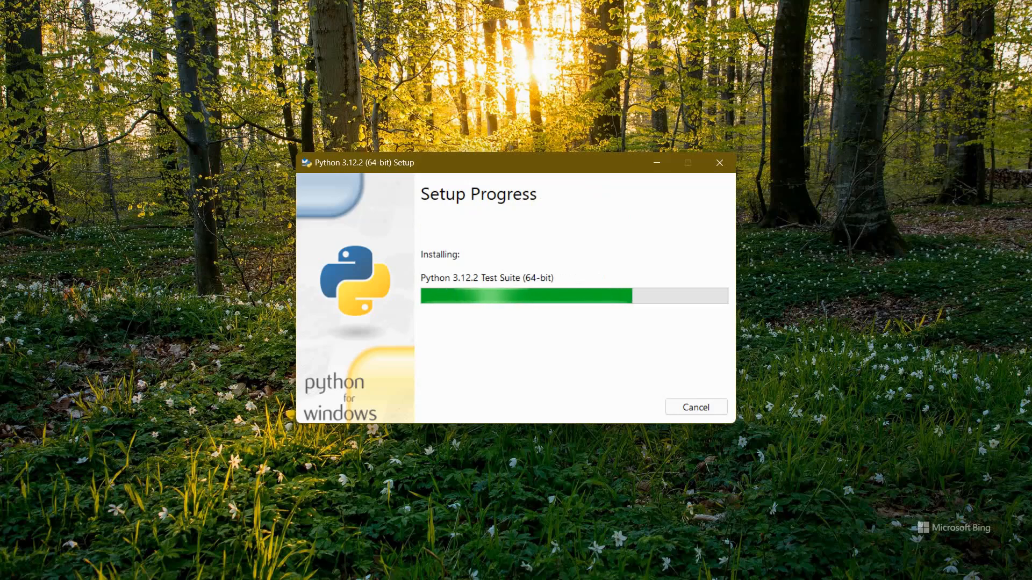
Open the Python 3.12 (64-bit) console, run print('hello') in it, and close the console
key(super)
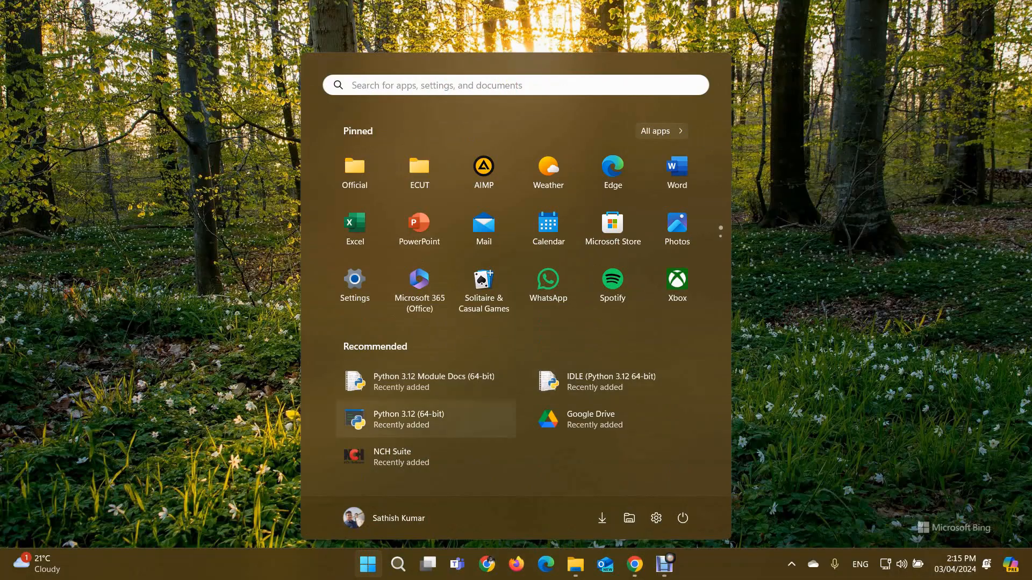
click(354, 171)
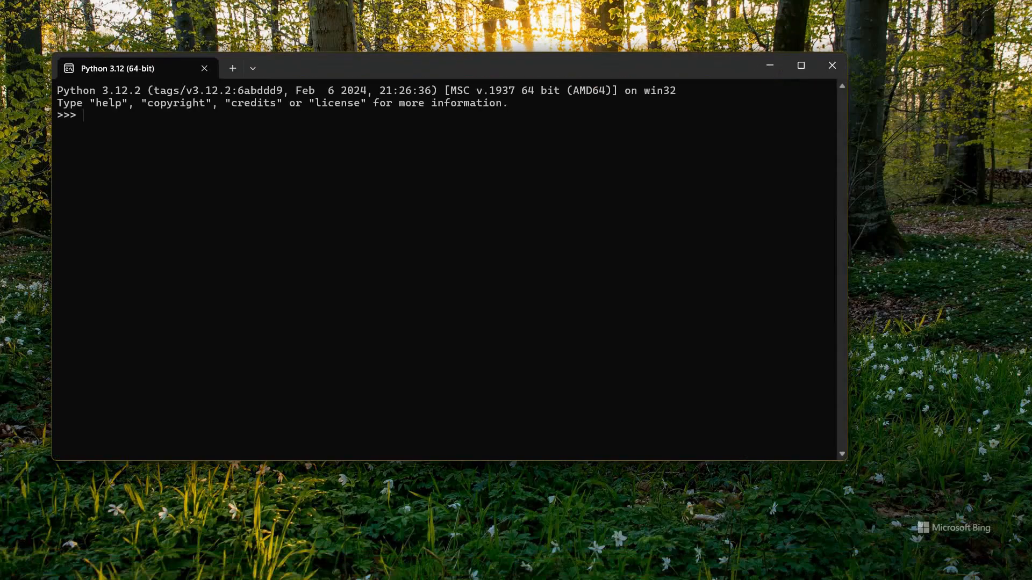
drag(333, 64, 463, 136)
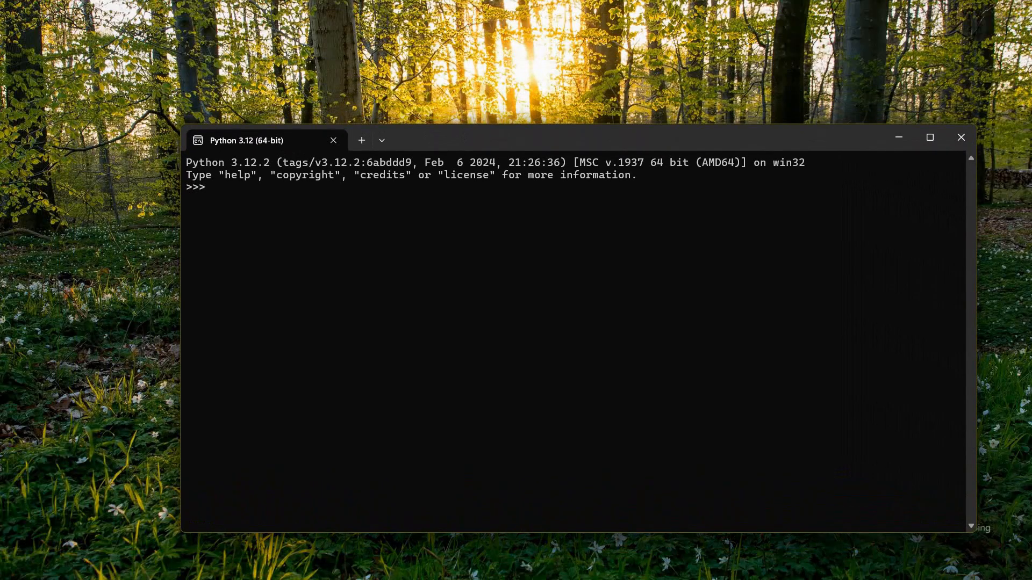
text(print('hello'))
key(Return)
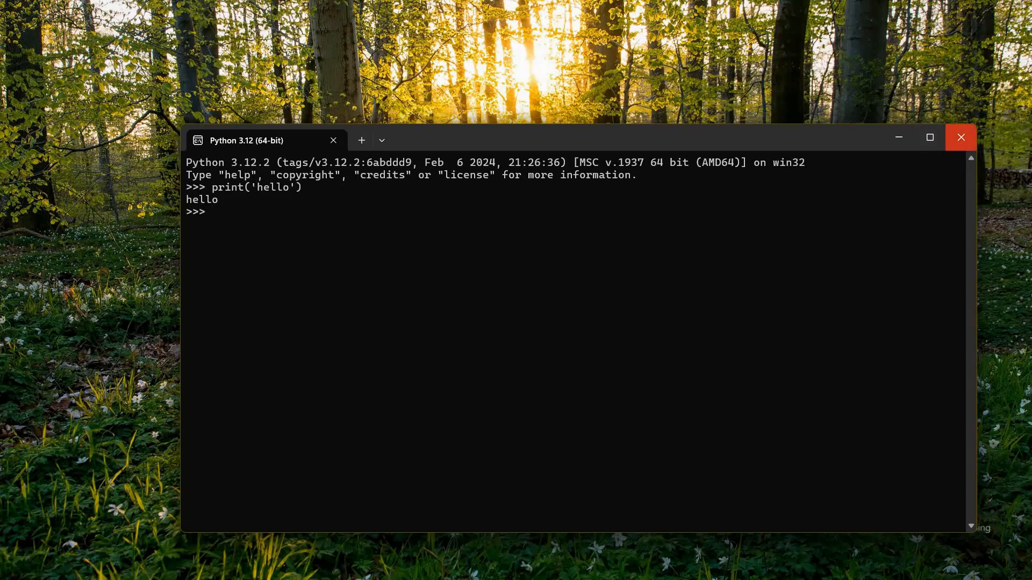
click(961, 137)
Open IDLE (Python 3.12 64-bit) and run print('hello guys') and print('Welcome to the CSLearn') in its shell
key(super)
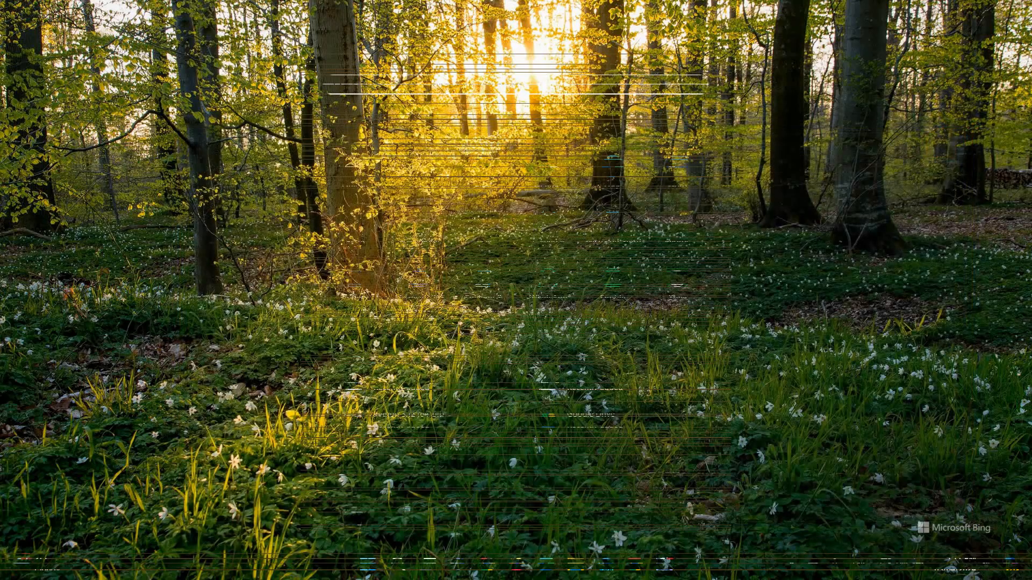
click(611, 382)
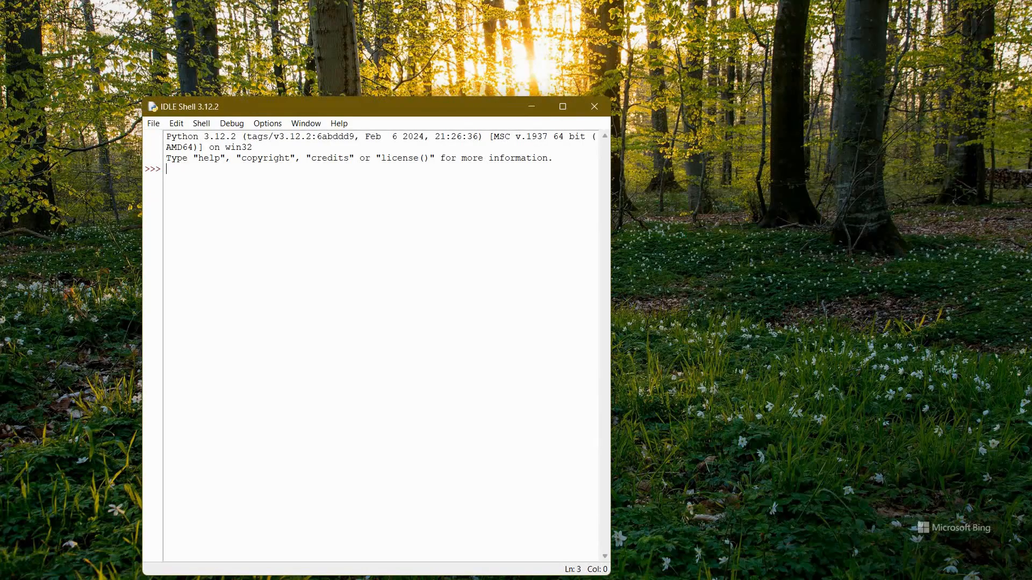
drag(452, 106, 570, 87)
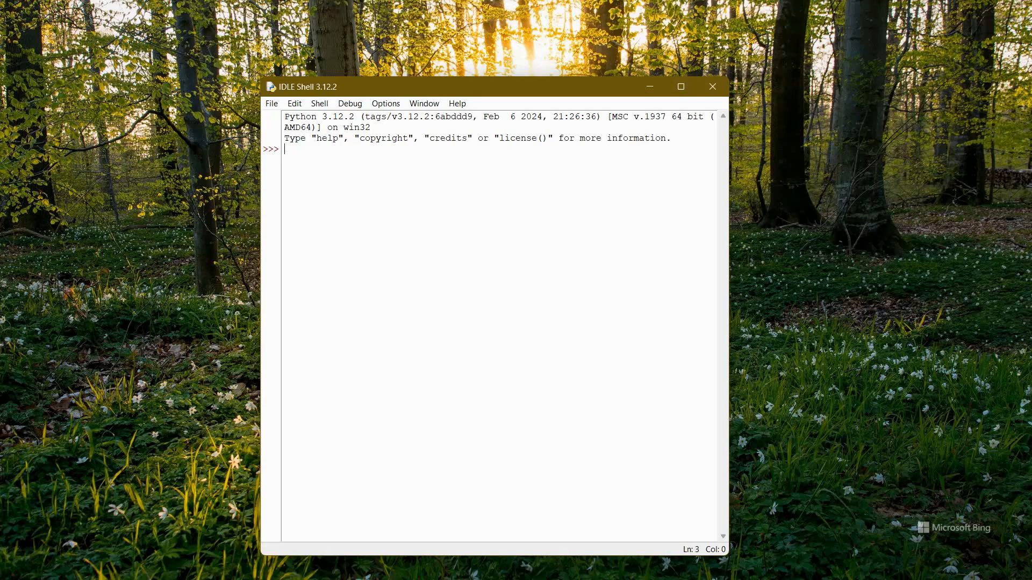
text(print('hello)
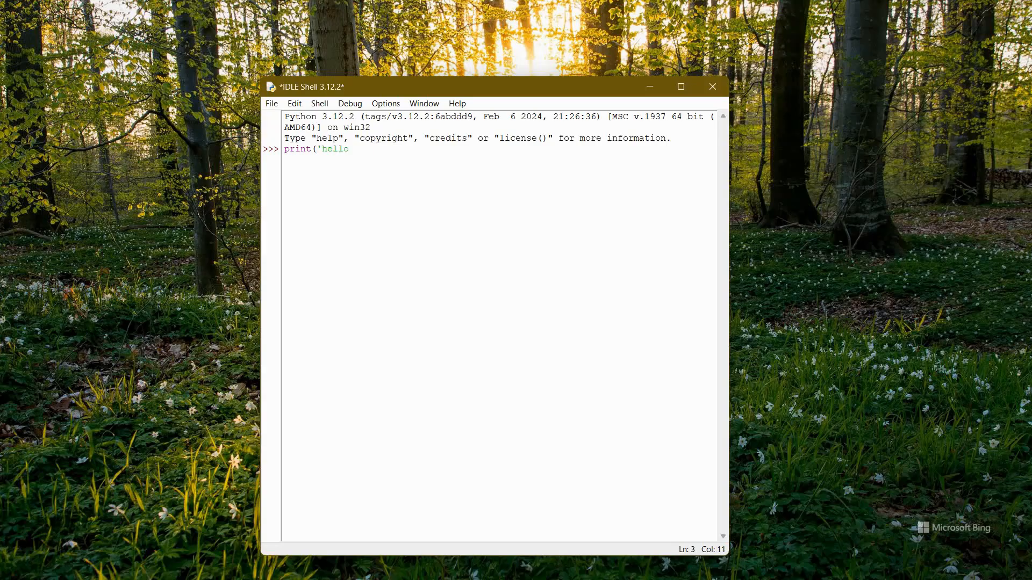
text( guys'))
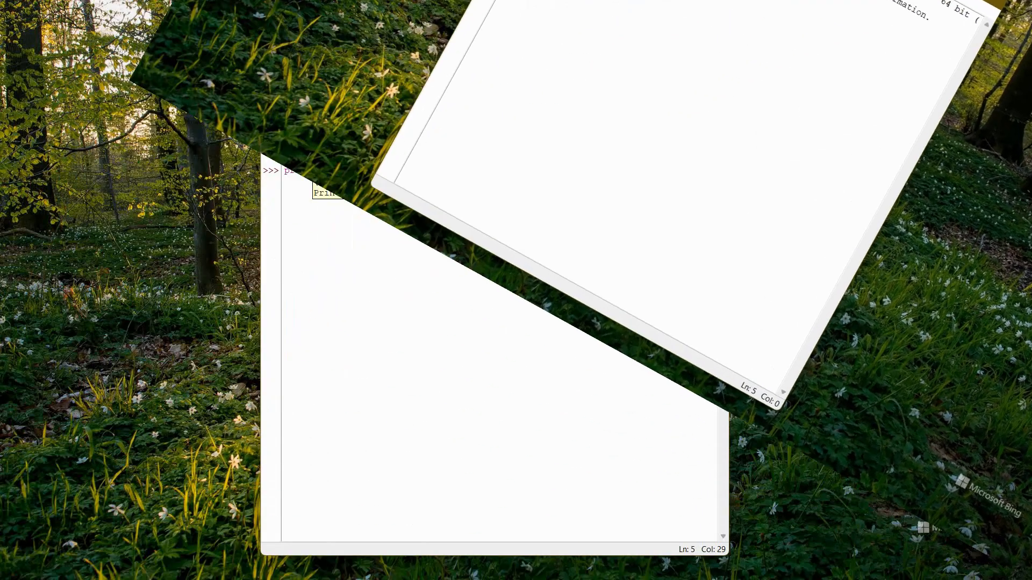
text())
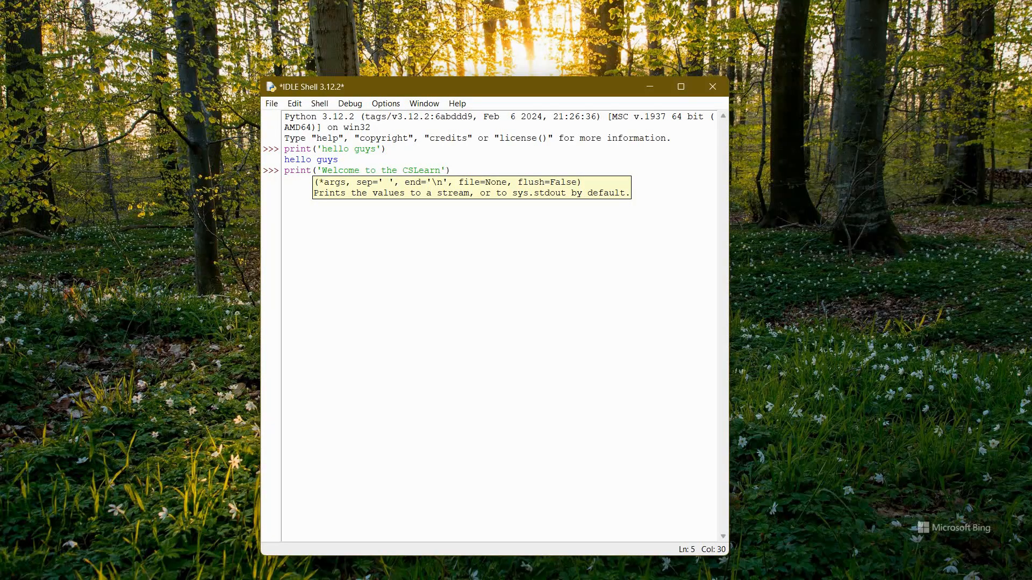
key(Return)
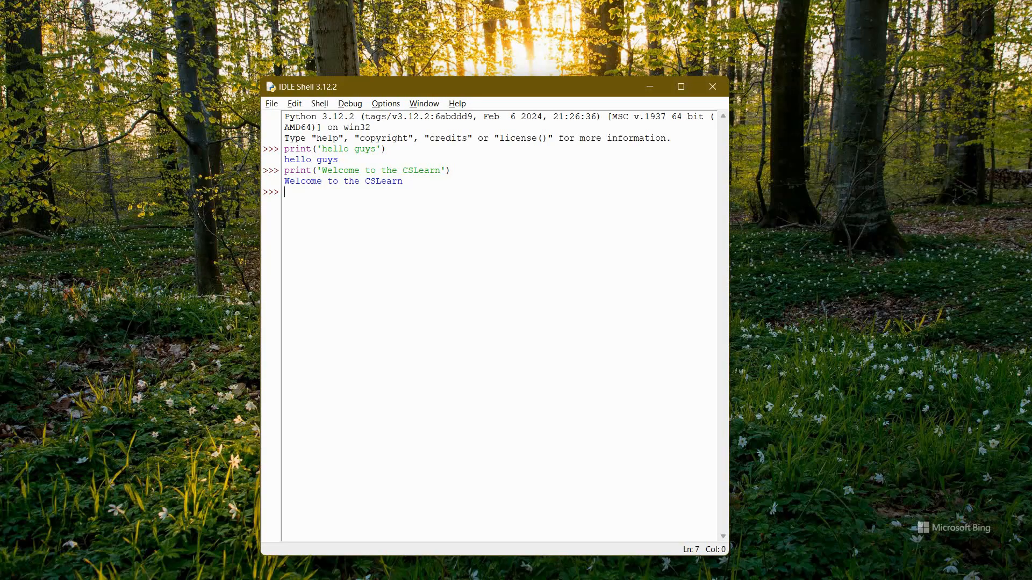
Switch to the Chrome window showing python.org and go to anaconda.org
key(alt+Tab)
key(alt+Tab)
key(alt+Tab)
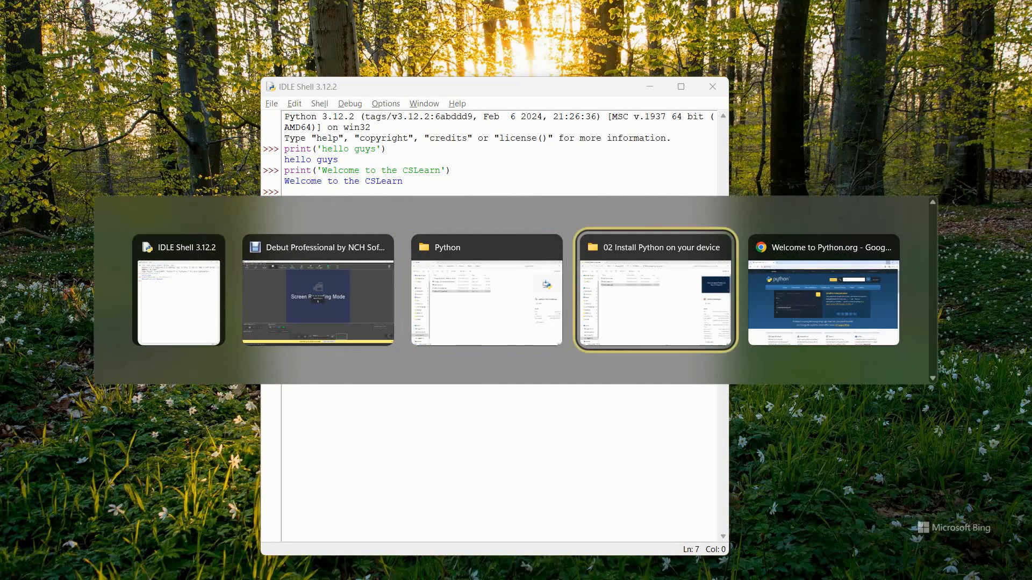
key(alt+Tab)
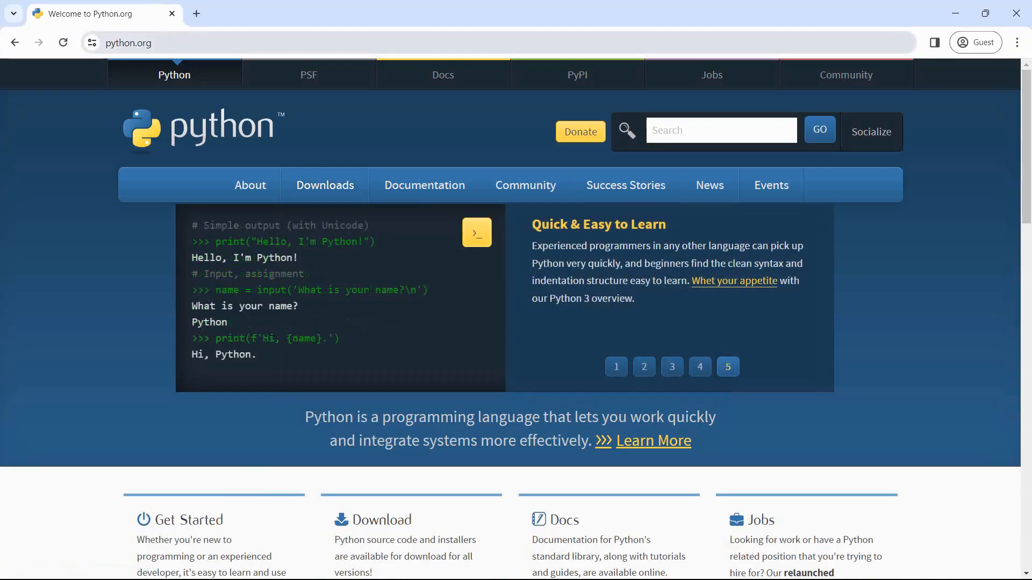
key(ctrl+l)
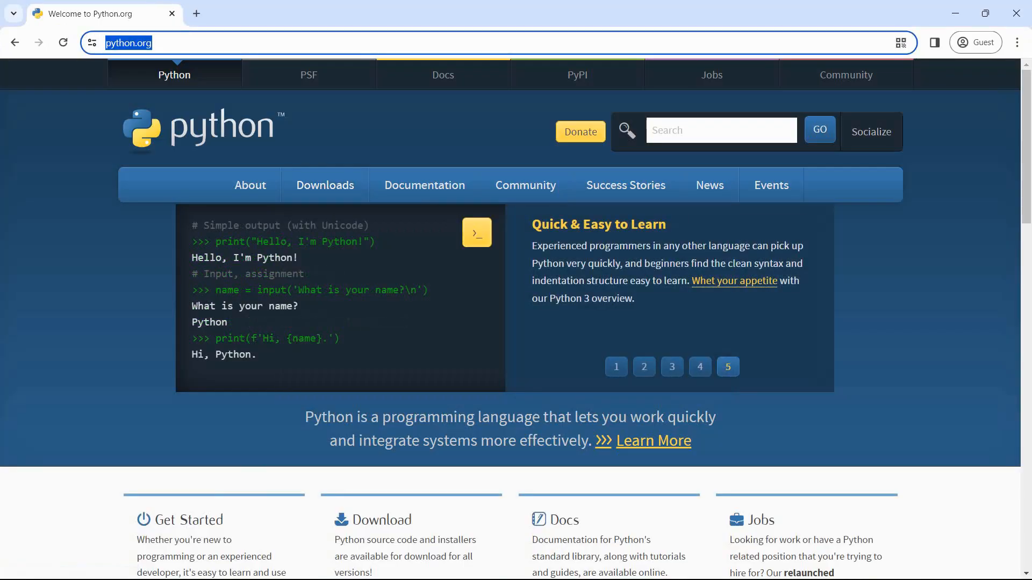
text(an)
key(BackSpace)
text(naconda.org)
key(Return)
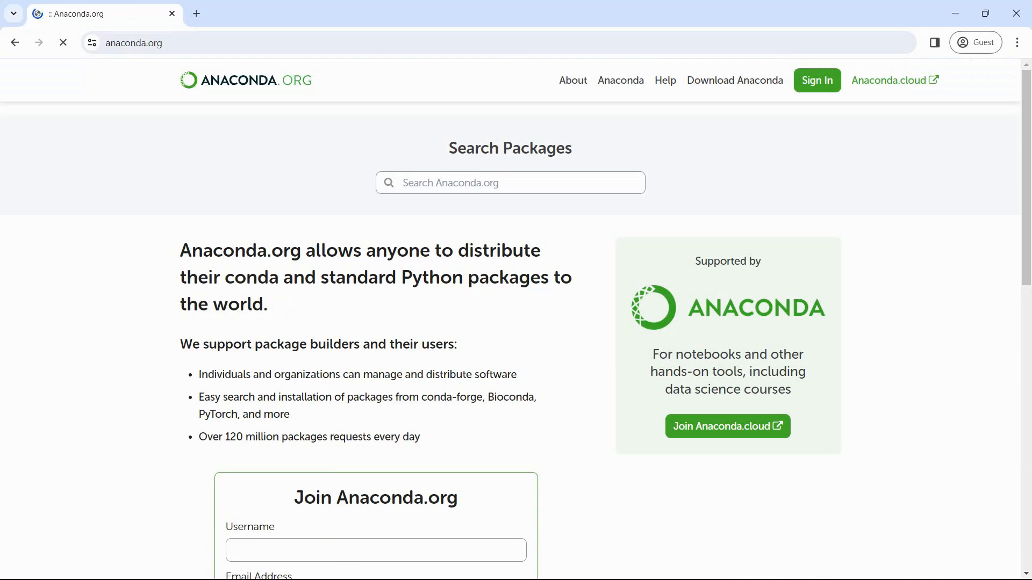
Open the Anaconda Distribution free download page and look over its installer options
click(735, 80)
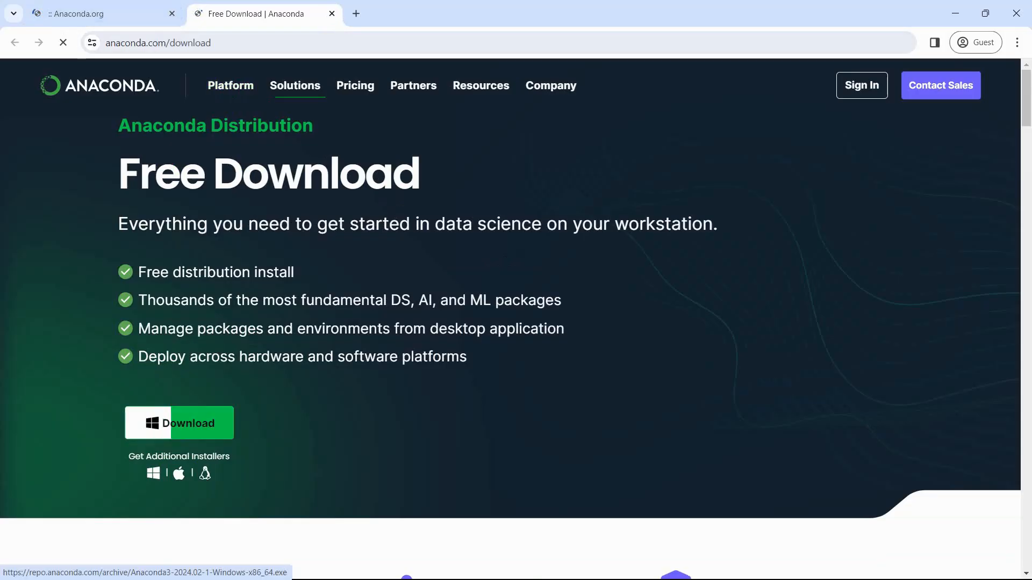
scroll(179, 423, down, 2)
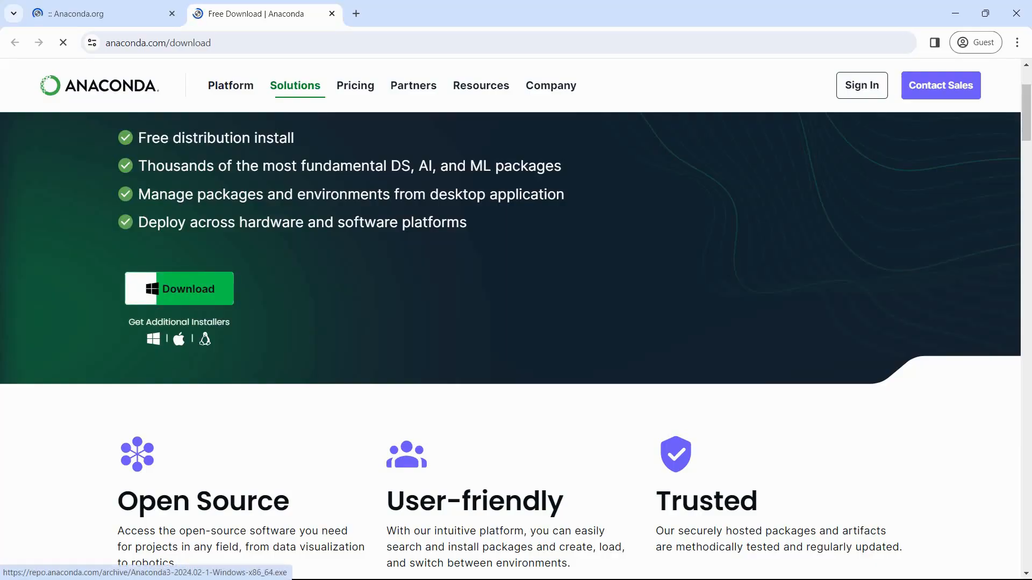
scroll(179, 301, up, 1)
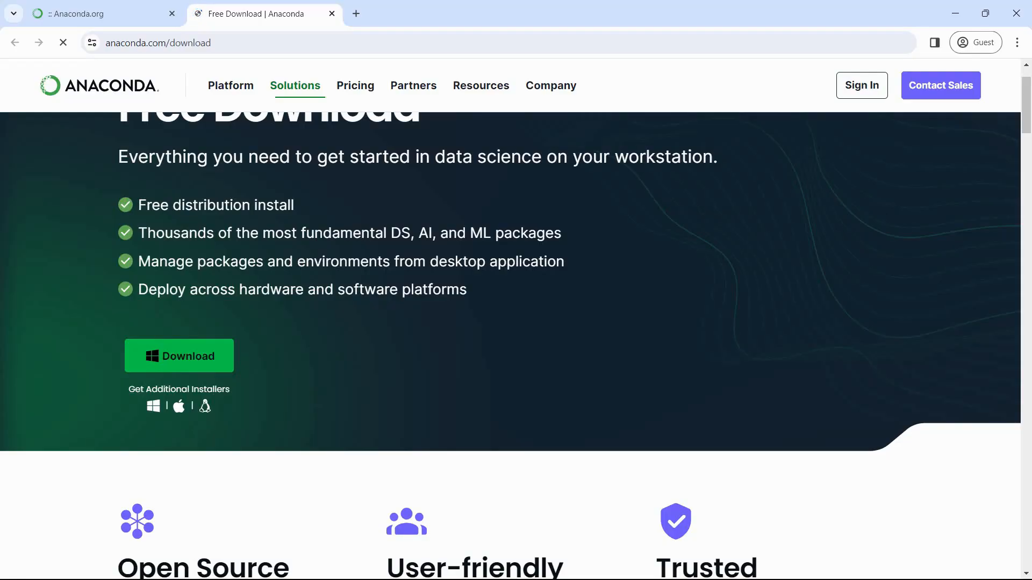
Launch the Jupyter Notebook app and open a new Python 3 (ipykernel) notebook
key(super)
text(j)
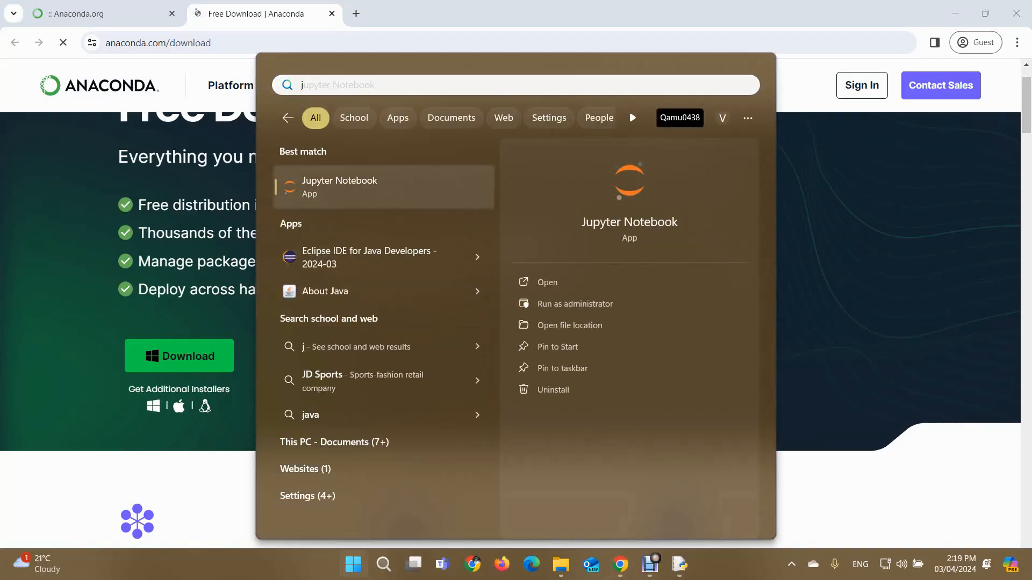
key(Return)
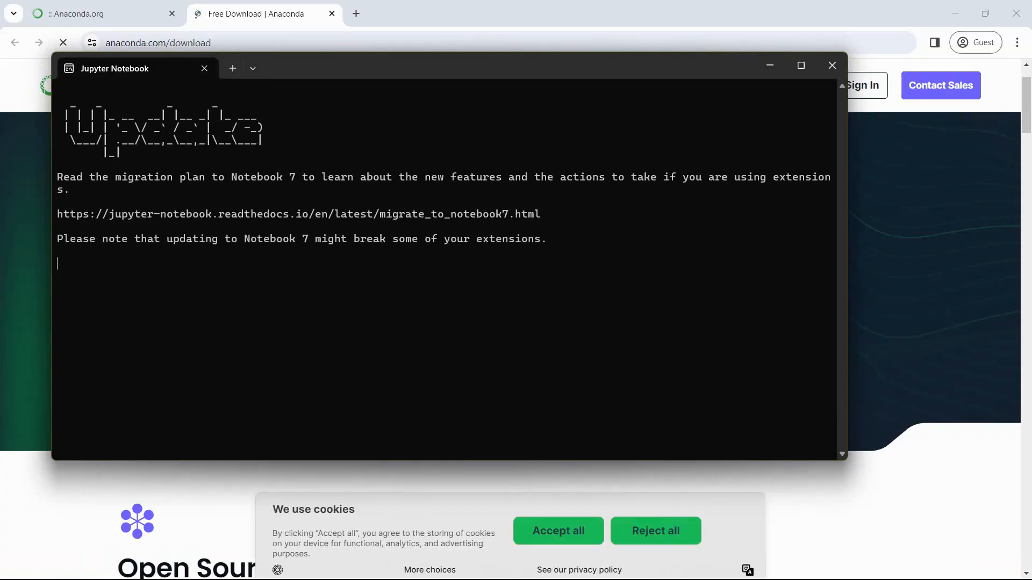
click(1015, 13)
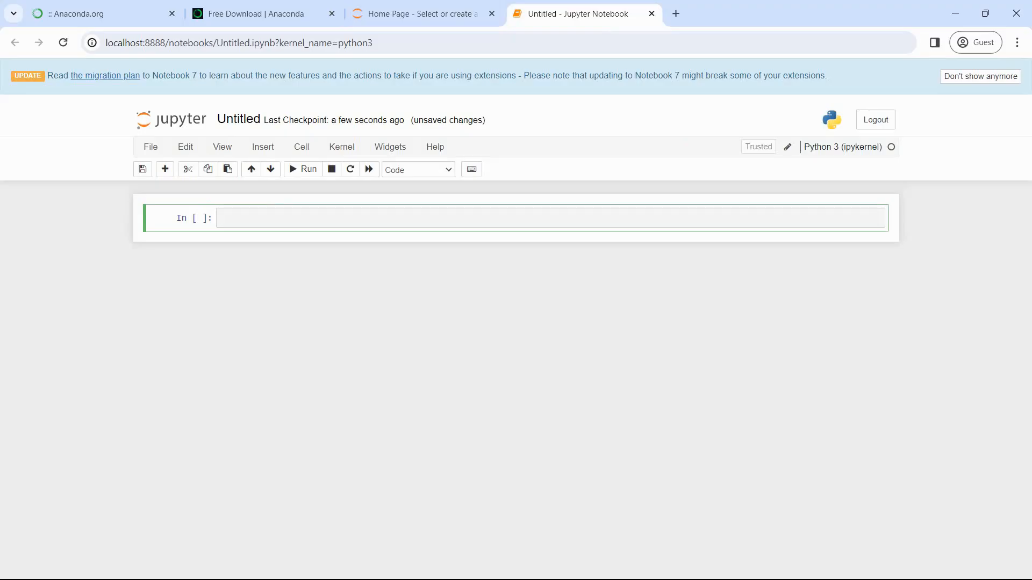
Enter print('Welcome to the CSLearn') in the notebook's first cell and run the cell
text(print('Welcome to the CSLearn)
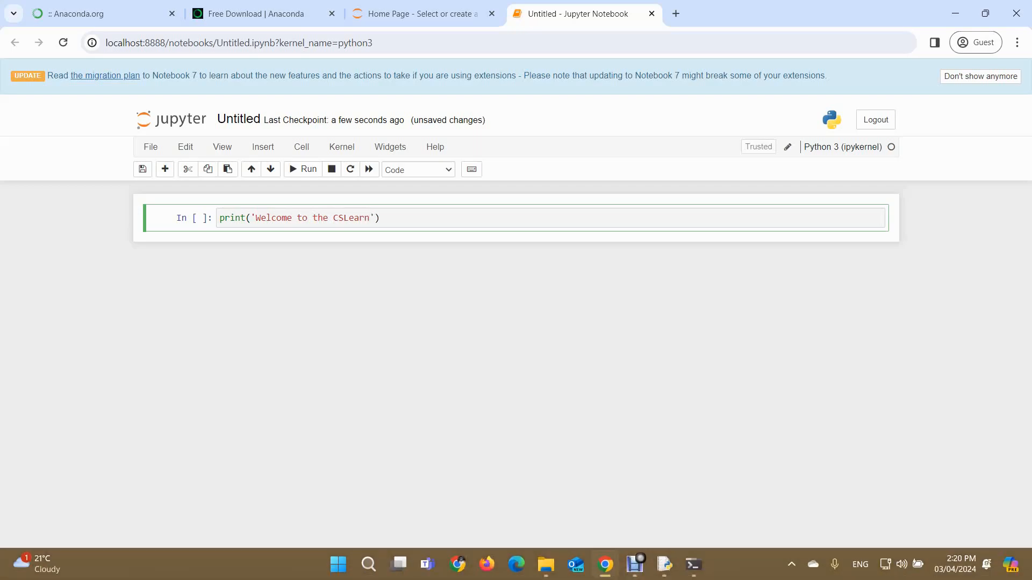
text(')
key(Return)
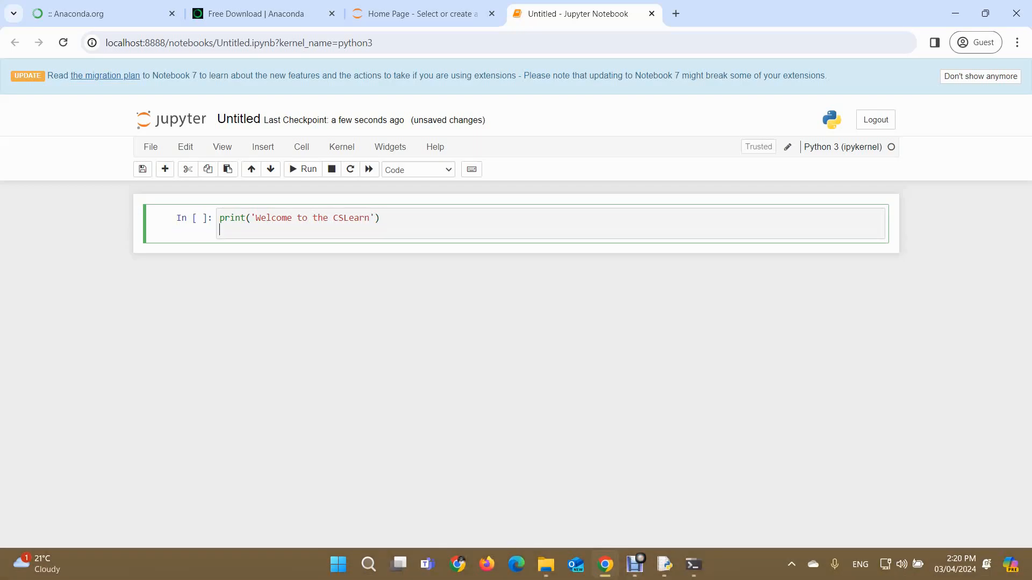
key(BackSpace)
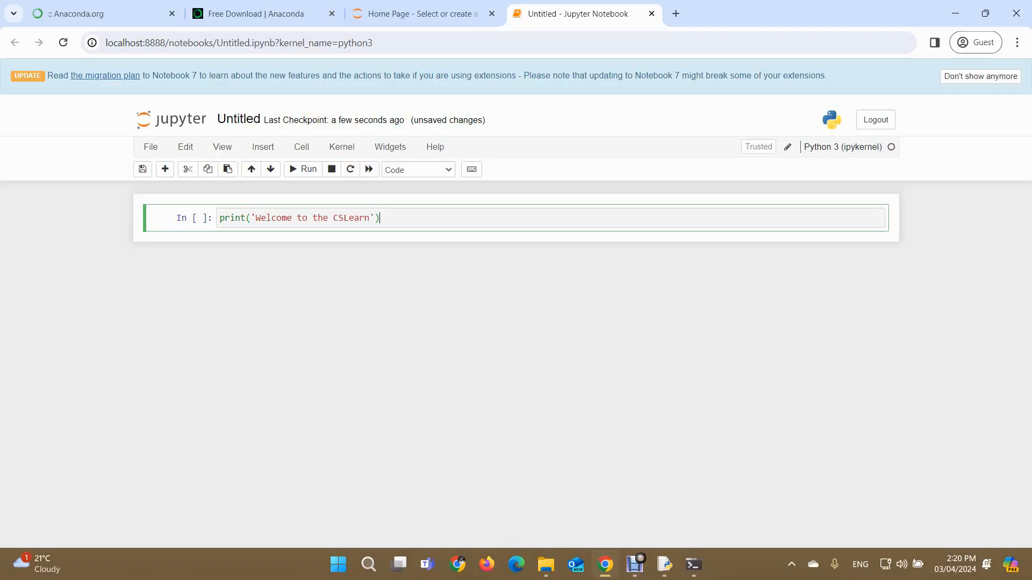
key(ctrl+Return)
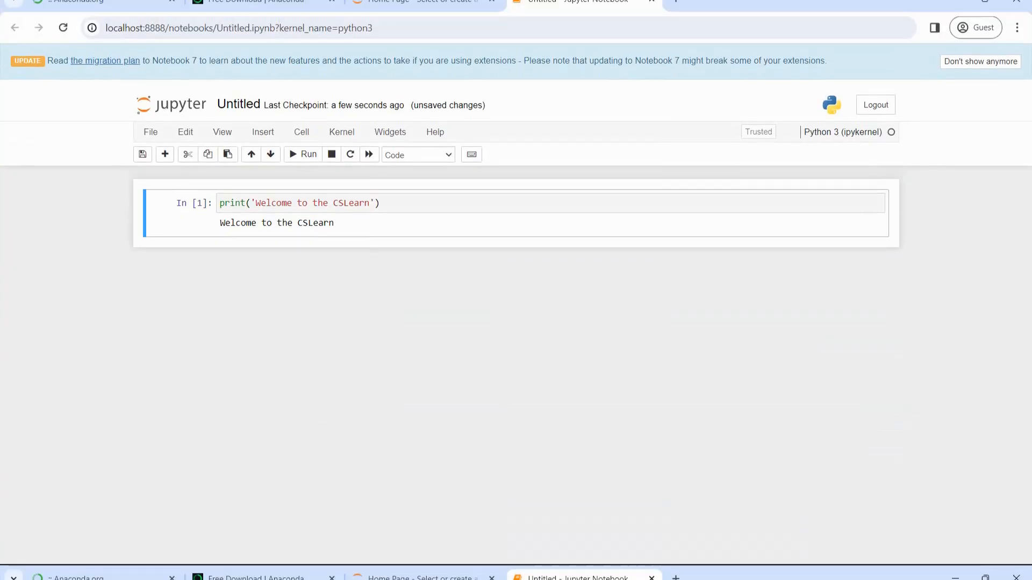